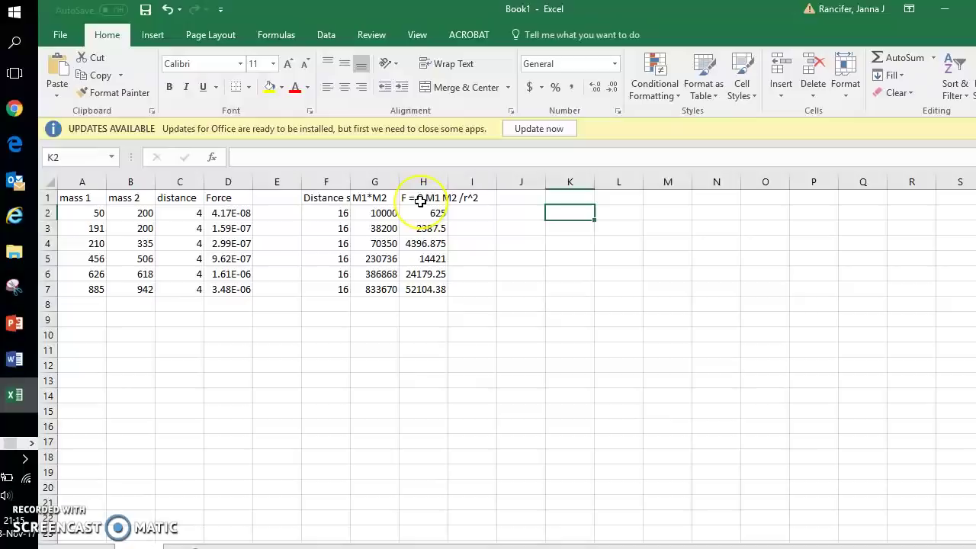
- Insert a scatter chart from the data block containing cell H2 and place it beside the data columns
left_click(421, 200)
left_click(421, 214)
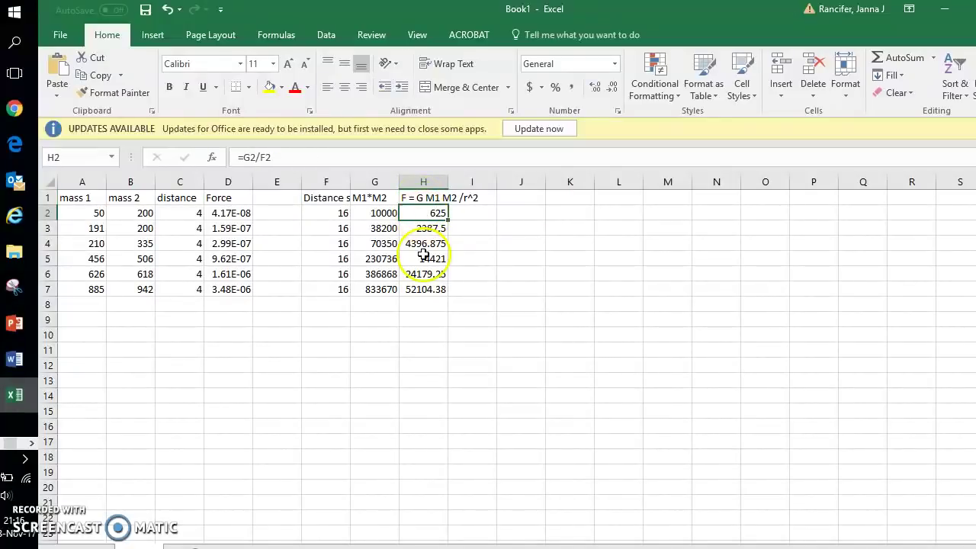
left_click(153, 34)
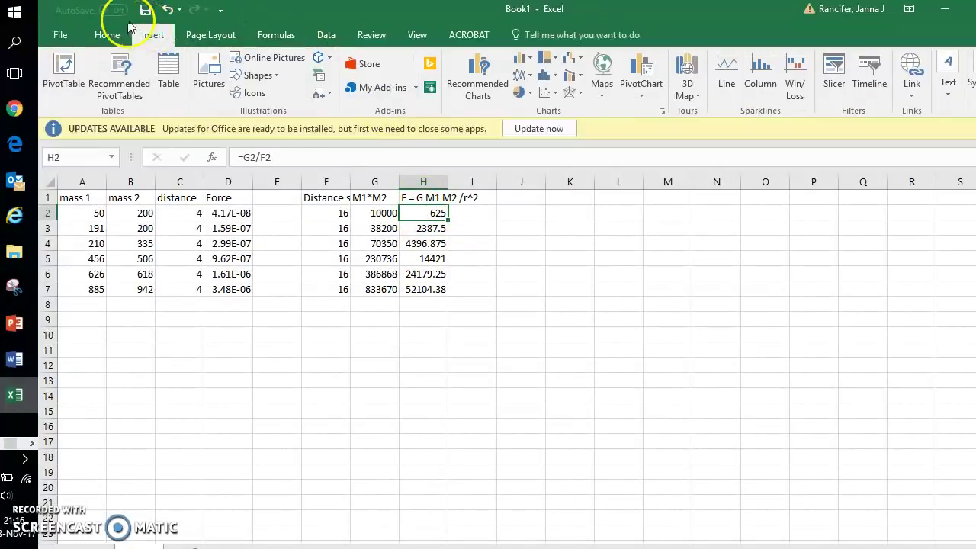
left_click(543, 93)
left_click(561, 143)
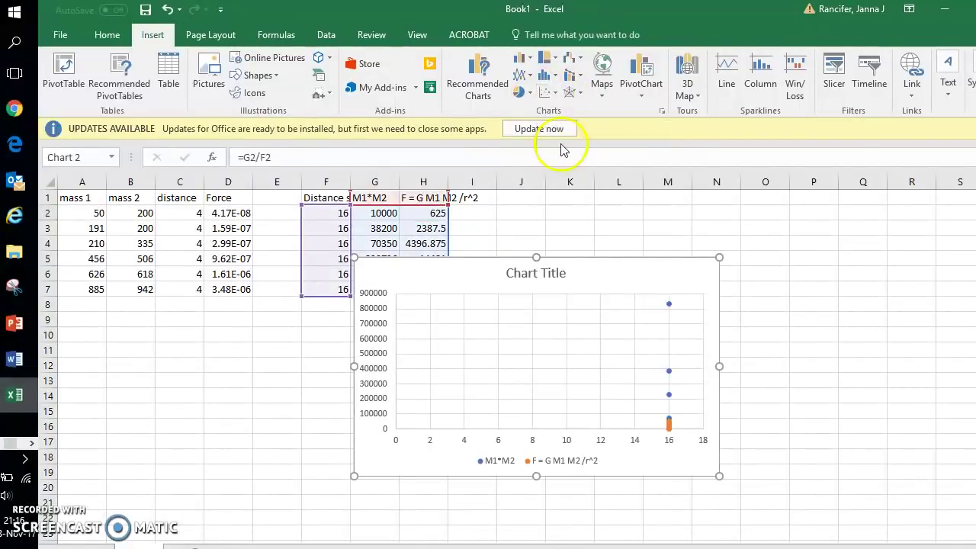
left_click_drag(607, 272, 751, 245)
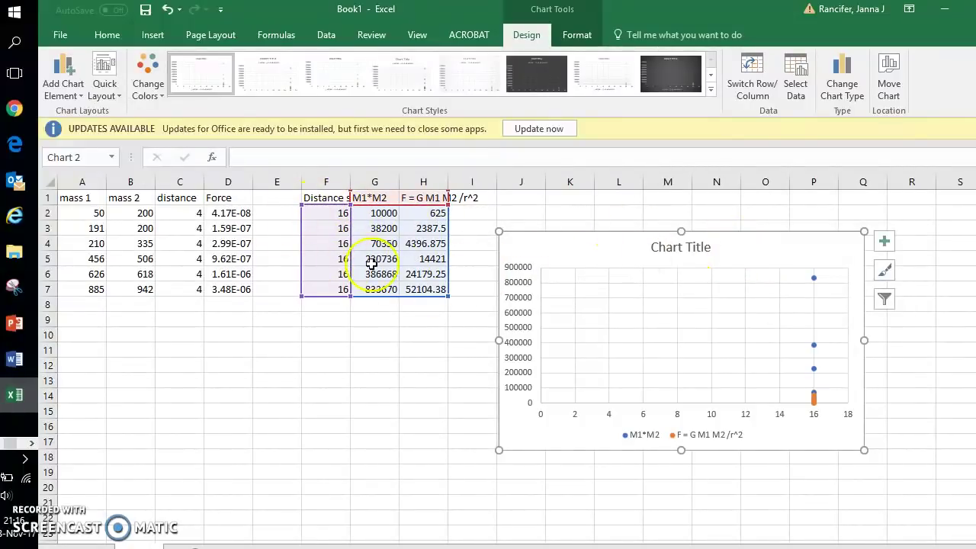
- Remove the M1*M2 and F = G M1 M2 /r^2 series from the chart's data source
right_click(733, 245)
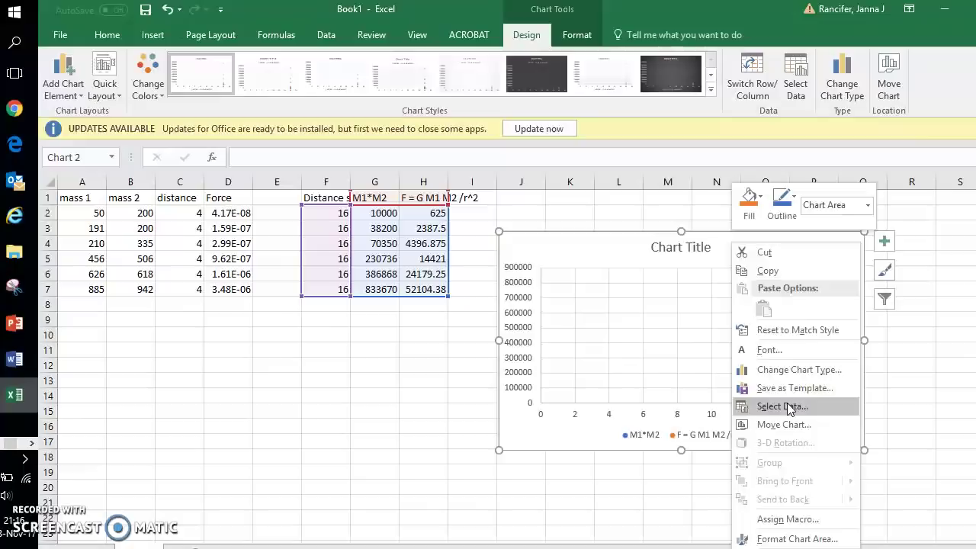
left_click(786, 407)
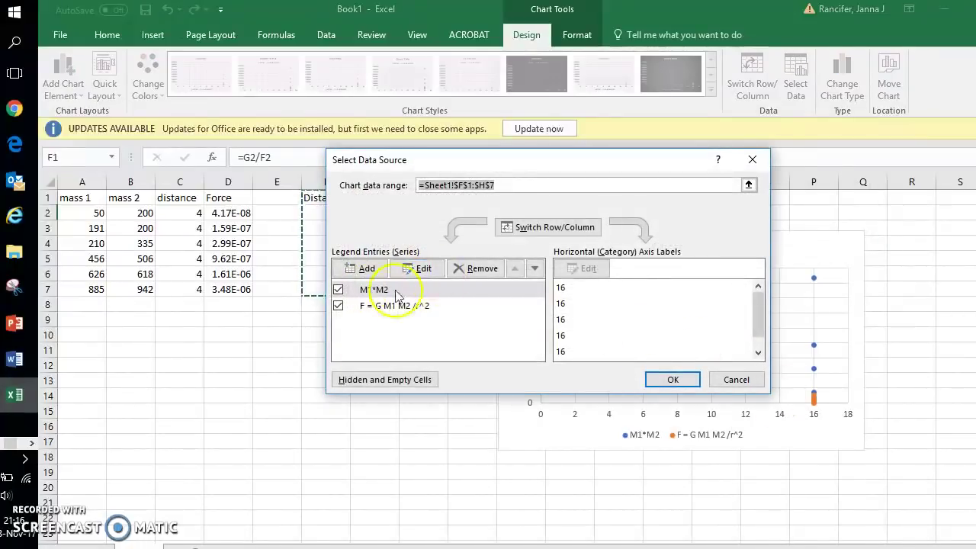
left_click(473, 271)
left_click(473, 271)
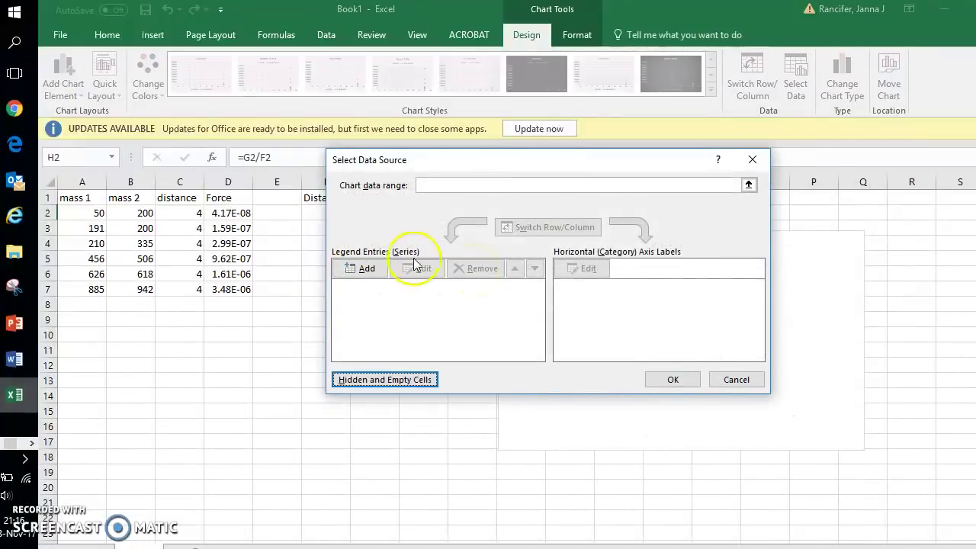
- Add a new chart data series named "Universal Gravitation Constant"
left_click(365, 270)
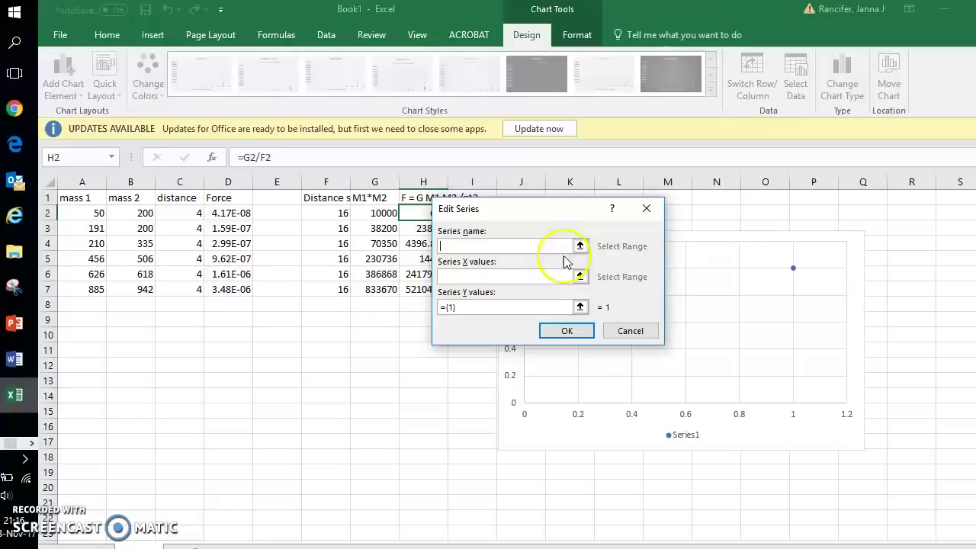
left_click(627, 331)
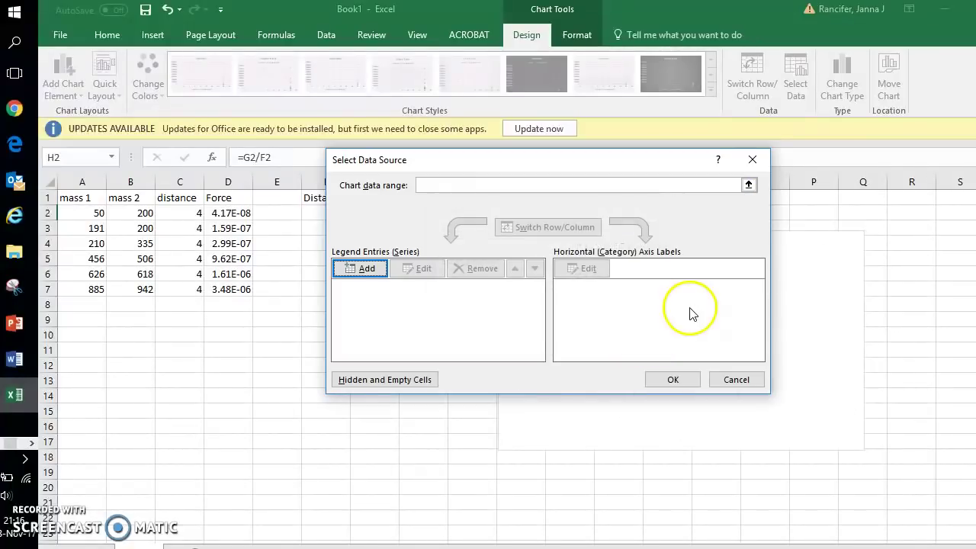
left_click(366, 270)
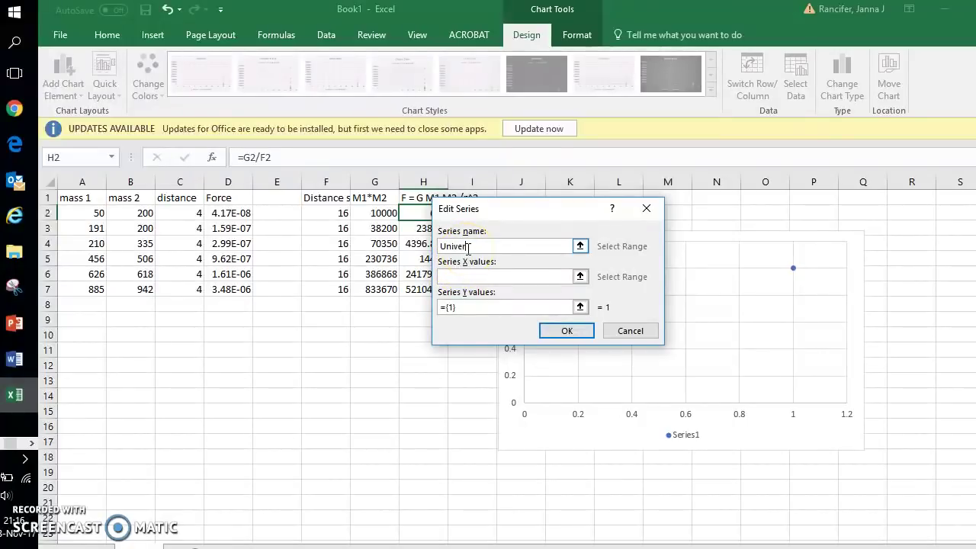
type("Universal Gravit")
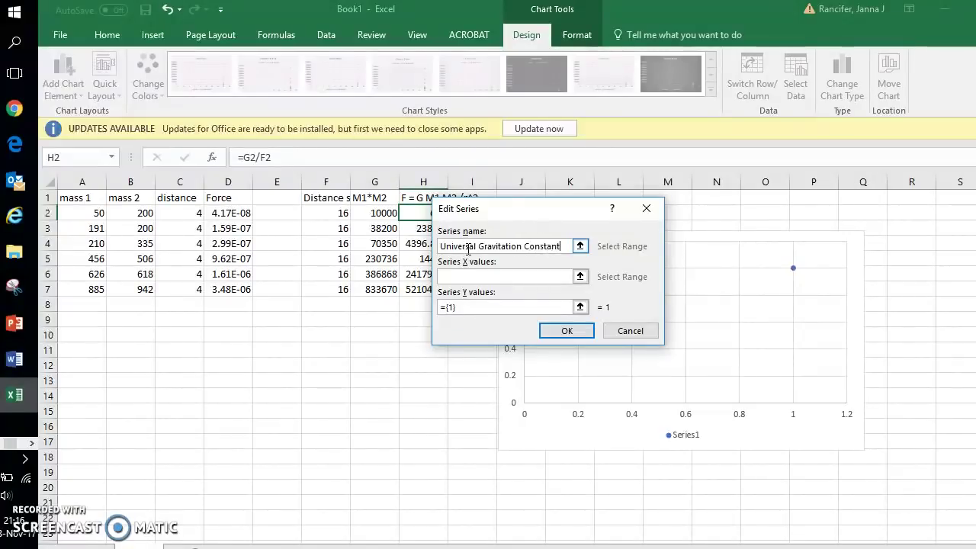
type("ation Constant")
- Set the series X values to the M1 M2 /r^2 results in H2:H7 on Sheet1
left_click(469, 276)
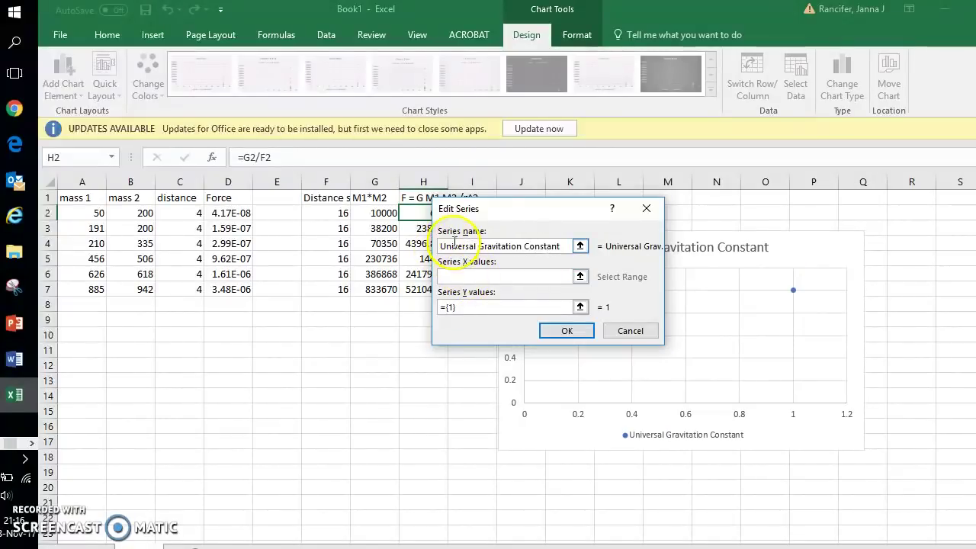
left_click_drag(484, 203, 586, 214)
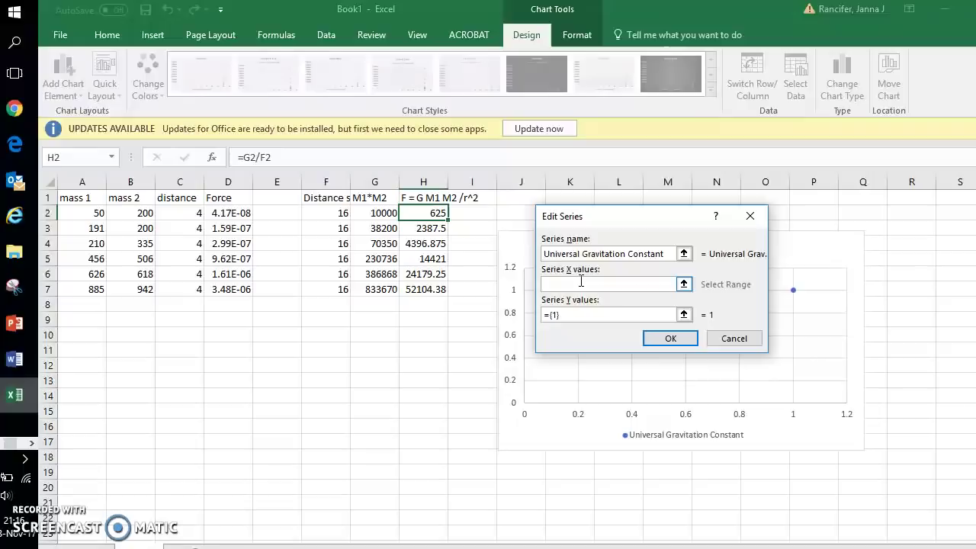
left_click(431, 213)
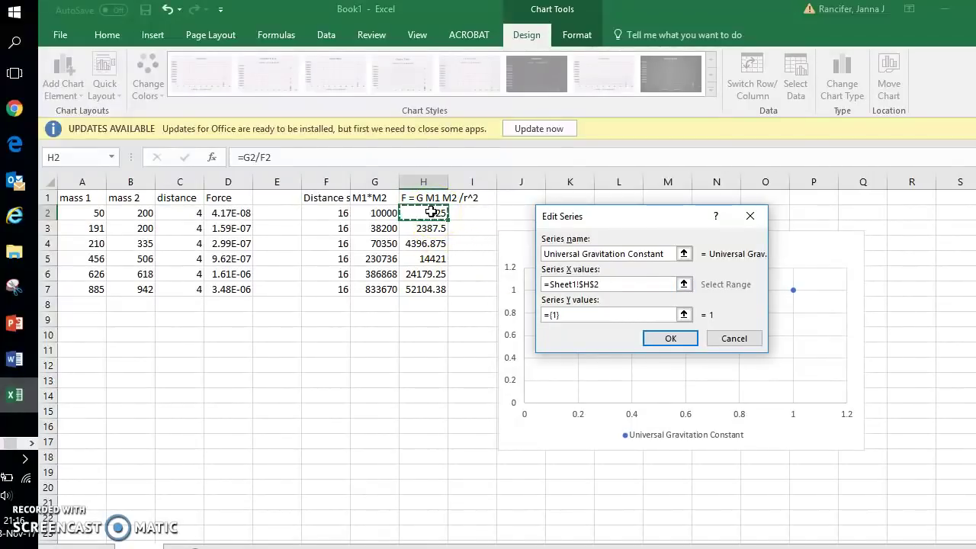
left_click_drag(430, 213, 445, 287)
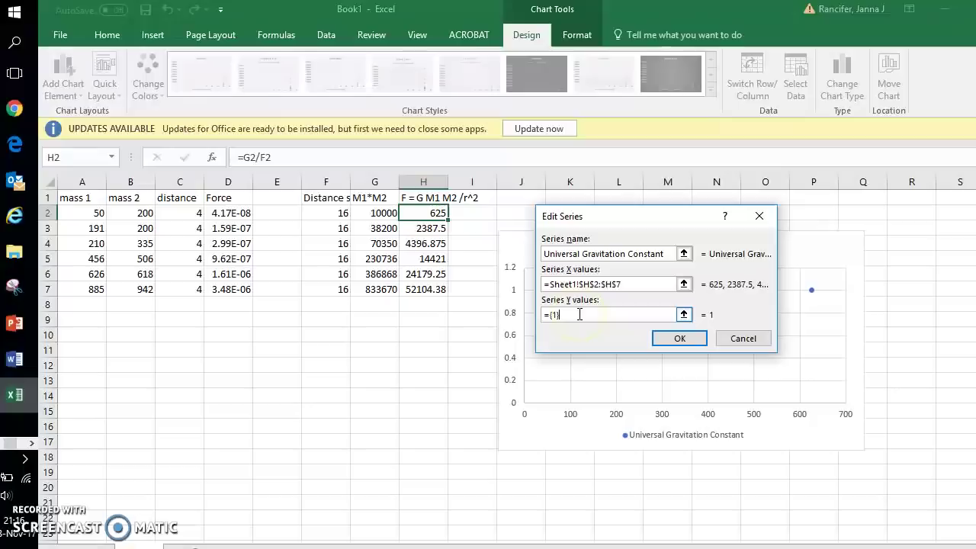
- Set the series Y values to the Force data in D2:D7 and apply the new data source to the chart
key("BackSpace")
key("BackSpace")
key("BackSpace")
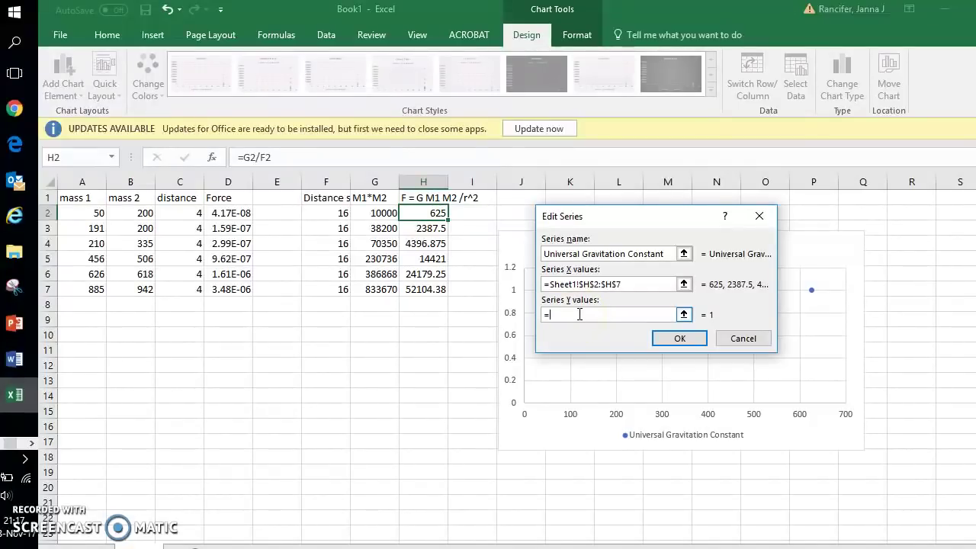
left_click_drag(230, 214, 234, 288)
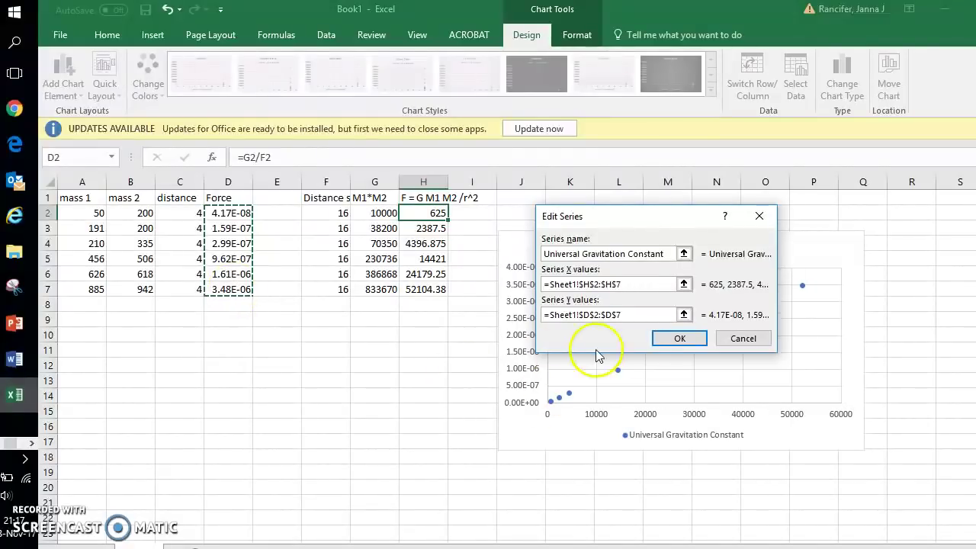
left_click(668, 344)
left_click(680, 375)
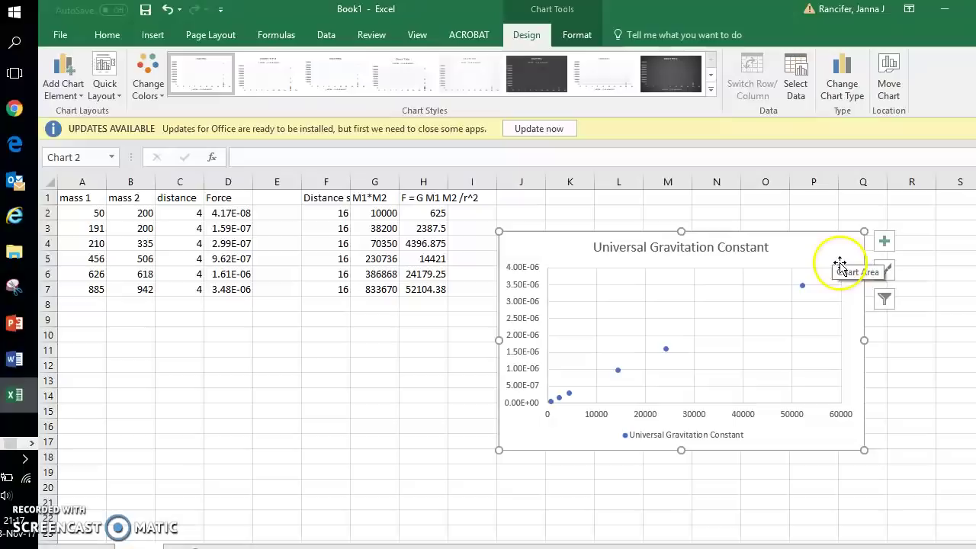
- Add axis titles to the chart and name the horizontal axis "M1*m2/r^2 (kg^2/m^2)"
left_click(884, 242)
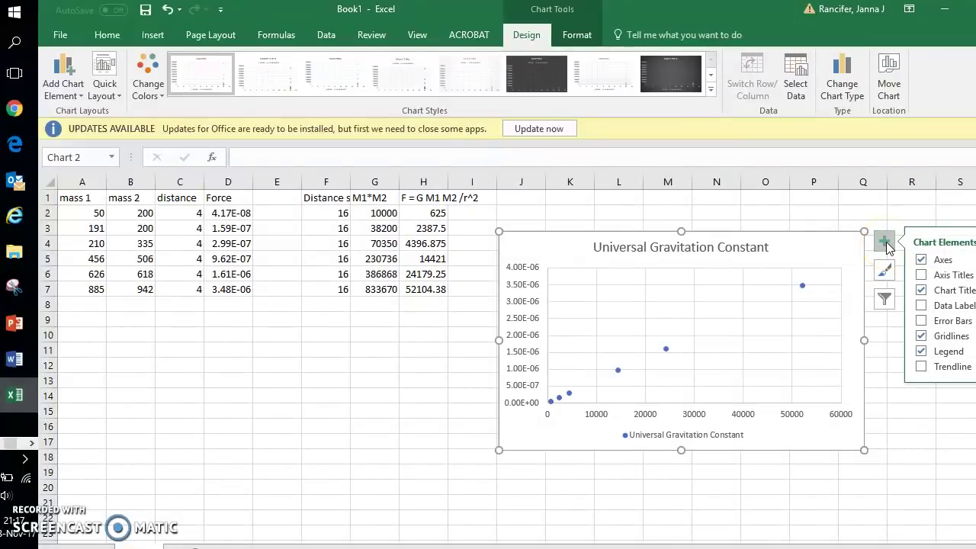
left_click(925, 275)
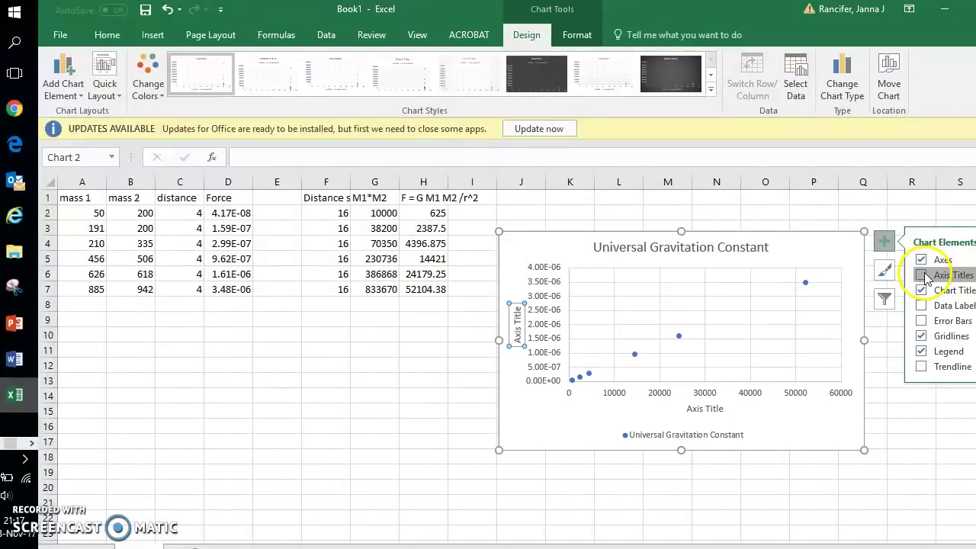
left_click(706, 410)
triple_click(706, 408)
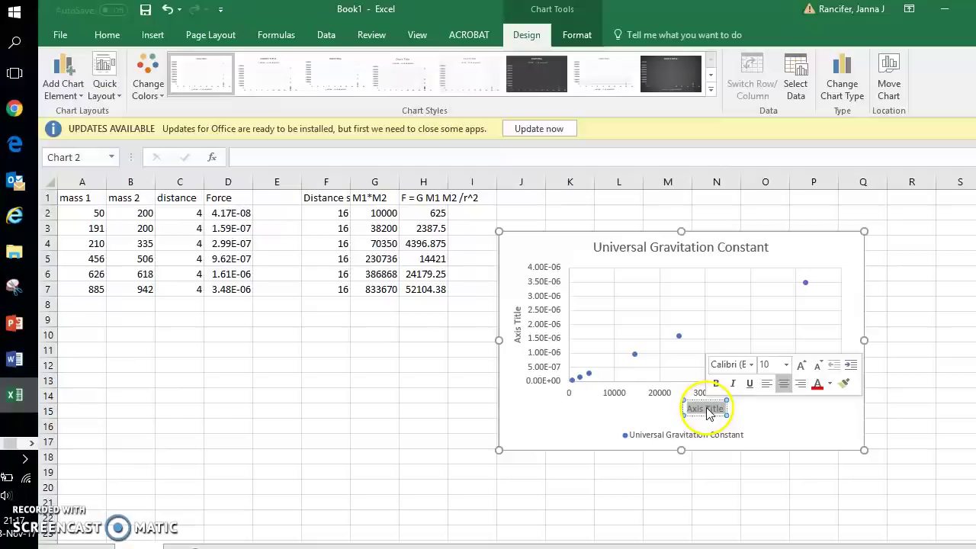
type("M1*m2/r^2 (")
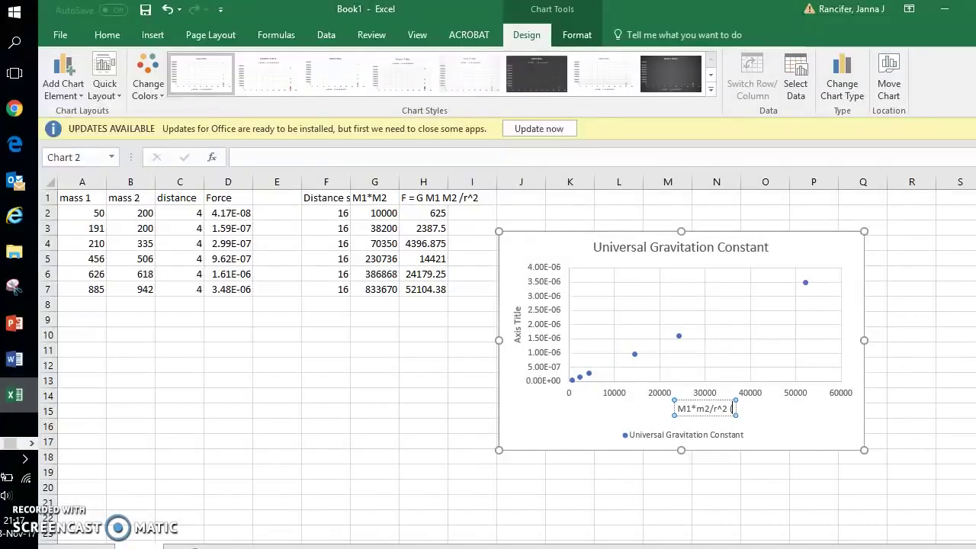
type("kg^2")
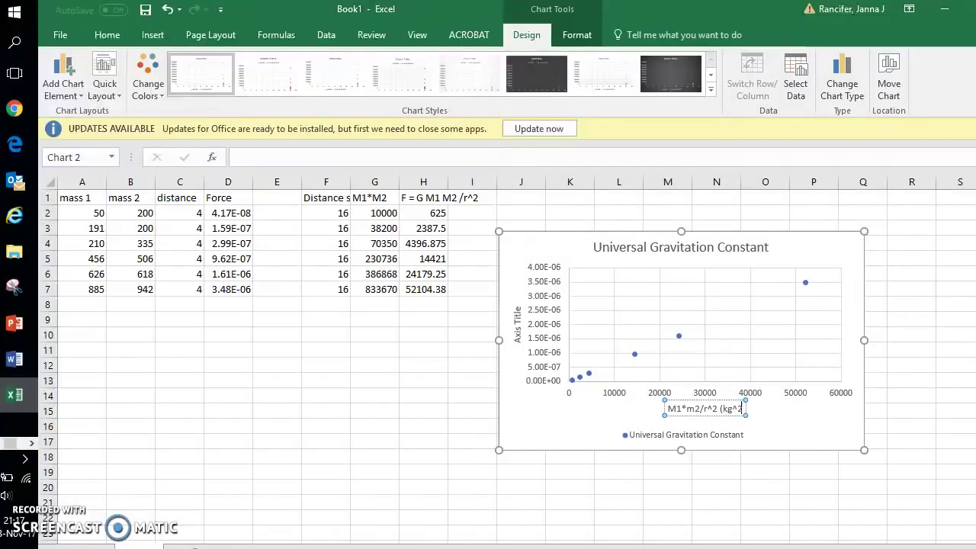
type("/m")
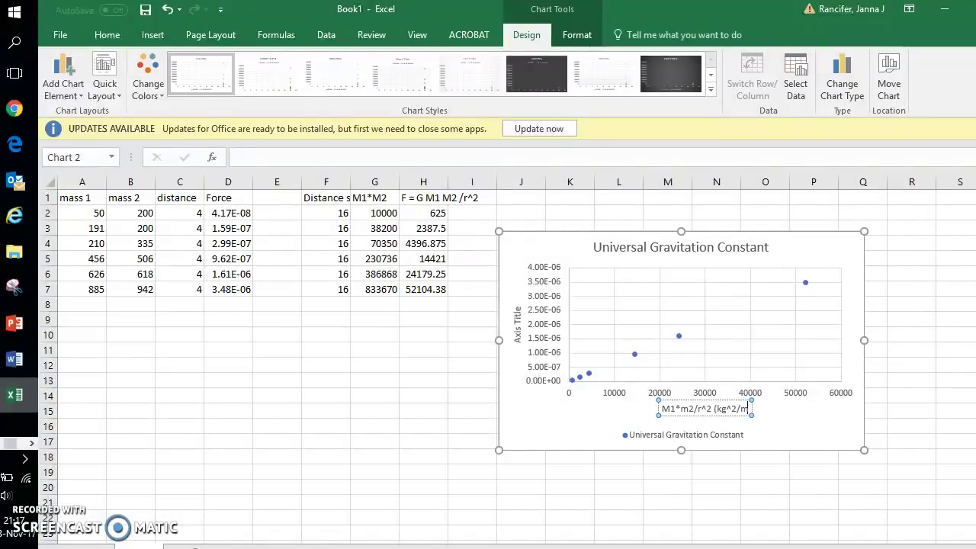
type("^2)")
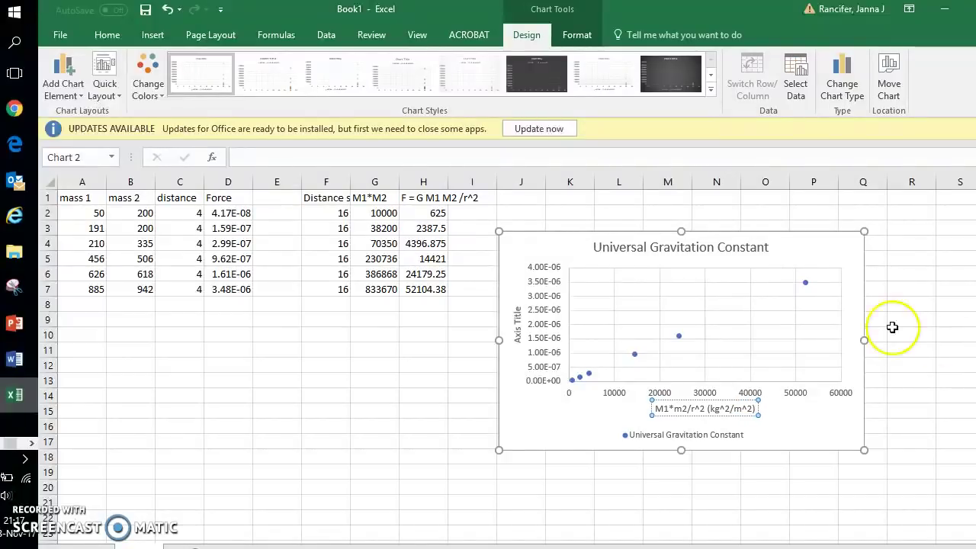
- Name the chart's vertical axis "Force (N)"
left_click(517, 329)
triple_click(517, 330)
type("F")
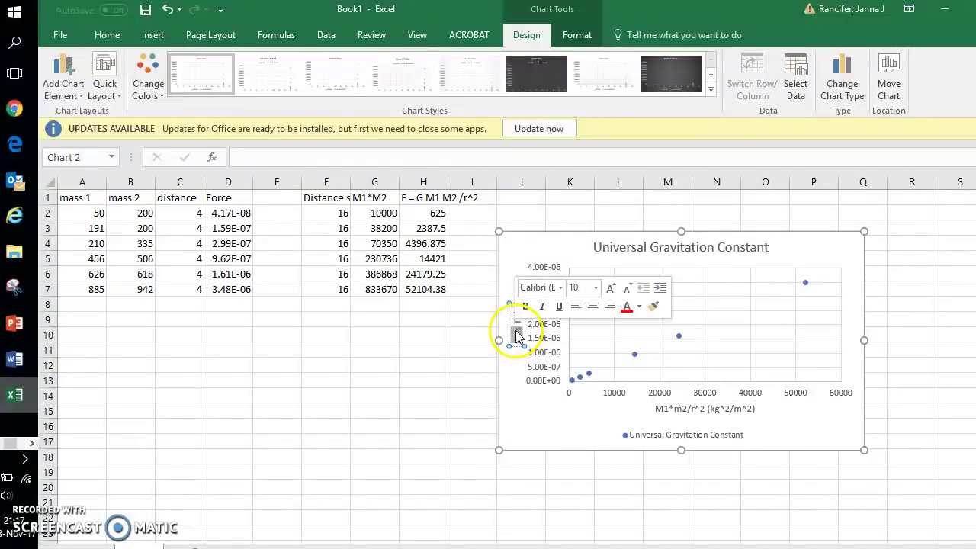
type("orce")
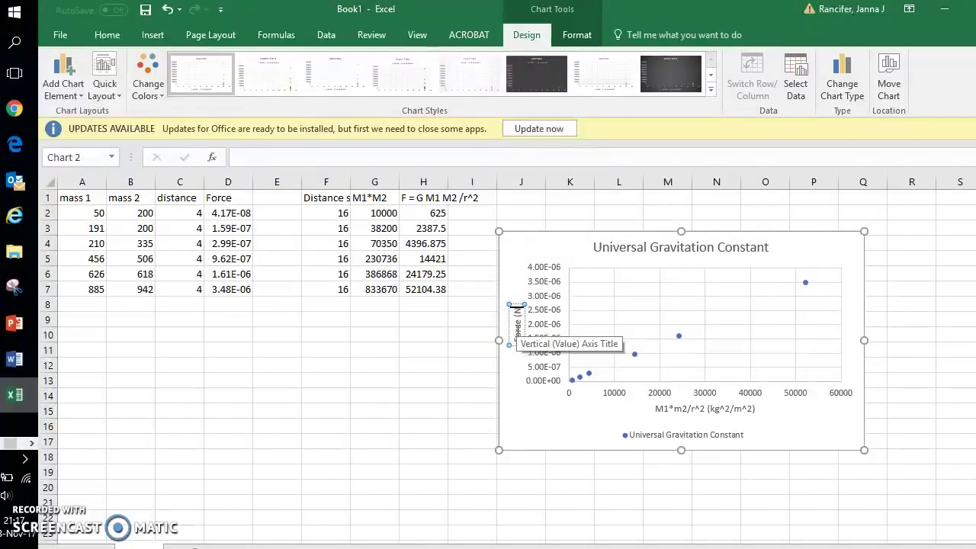
type(" (N)")
left_click(774, 258)
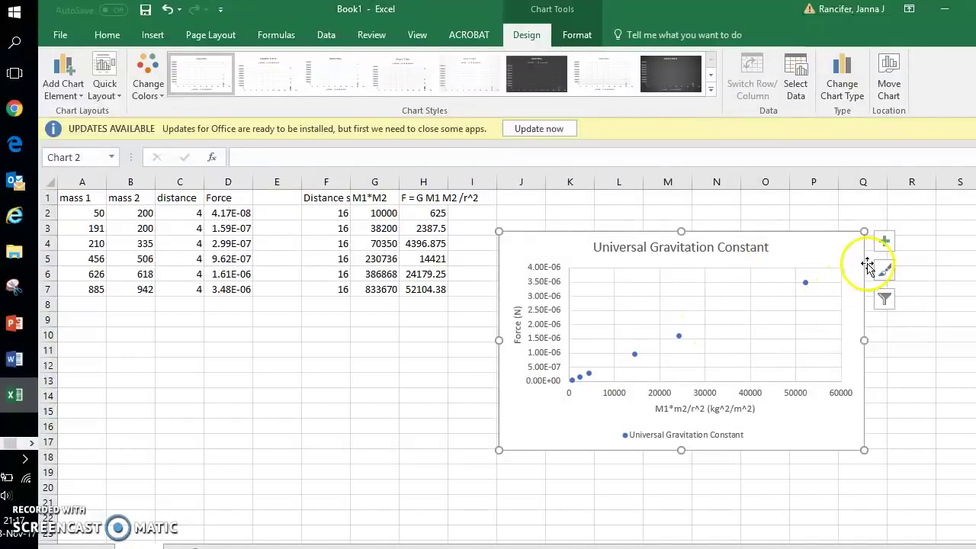
- Add a linear trendline to the data series and display its equation on the chart
left_click(885, 241)
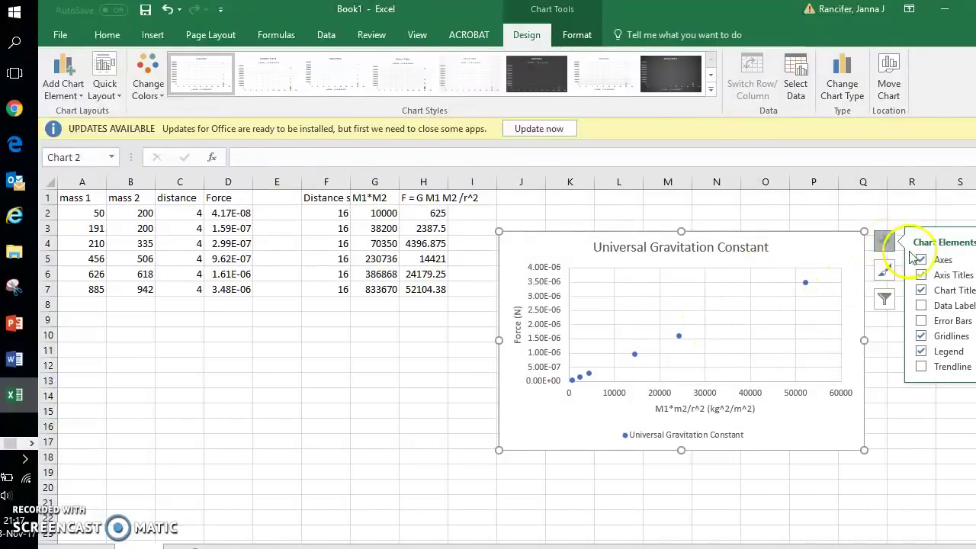
left_click(922, 368)
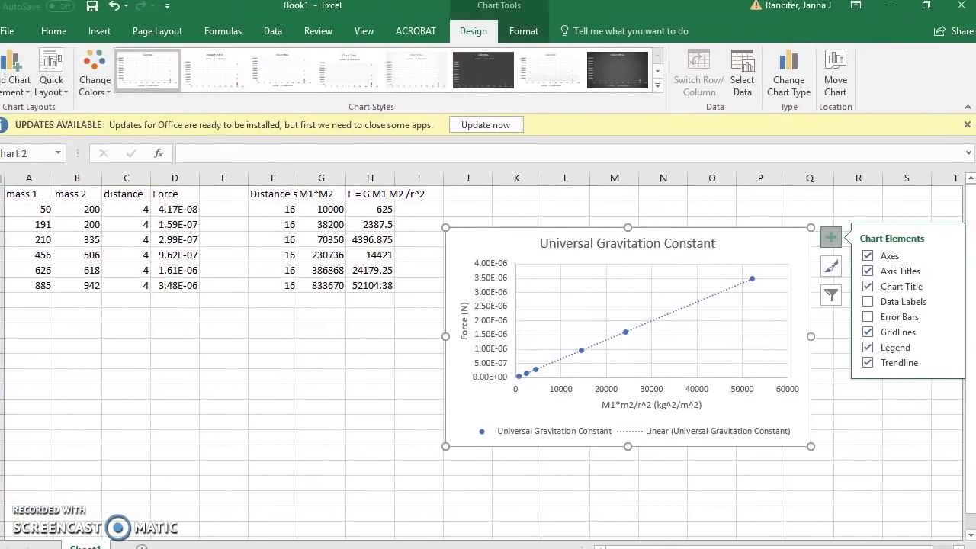
left_click(949, 364)
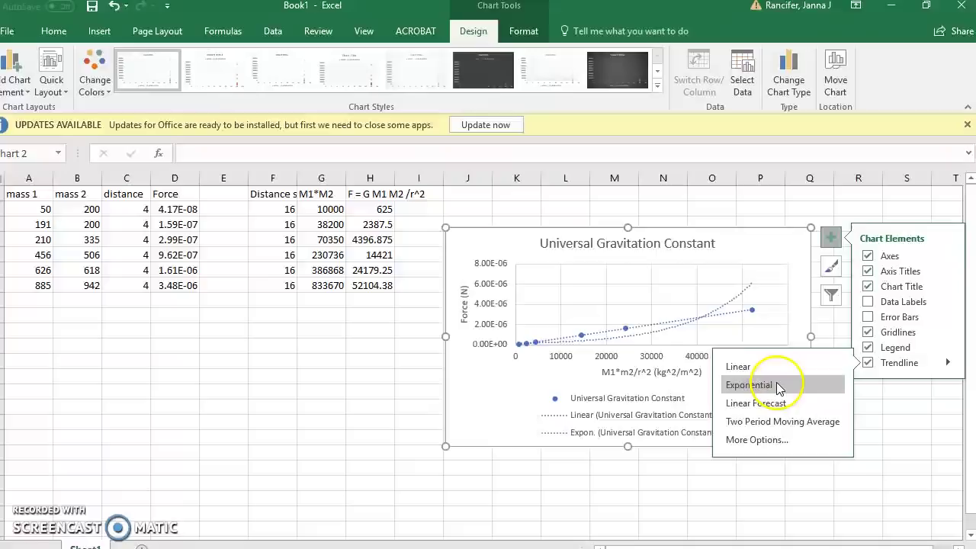
left_click(754, 441)
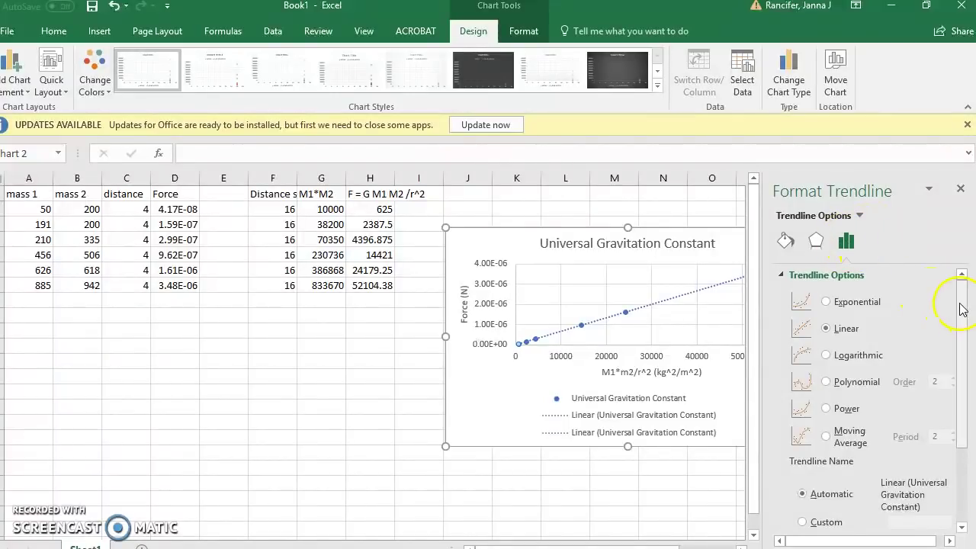
left_click_drag(962, 316, 952, 427)
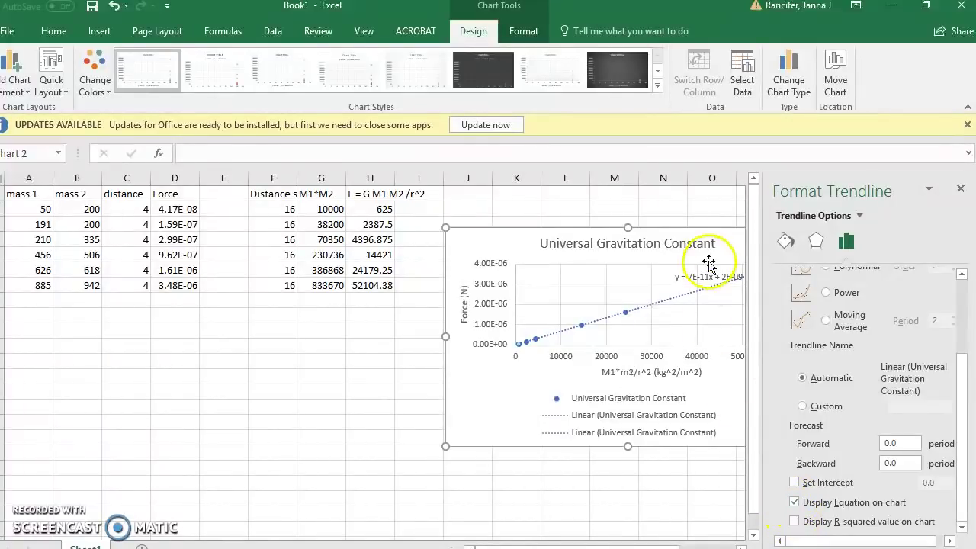
- Move the chart clear of the formatting pane and select the slope 7E-11 in the trendline equation
left_click_drag(716, 234, 615, 233)
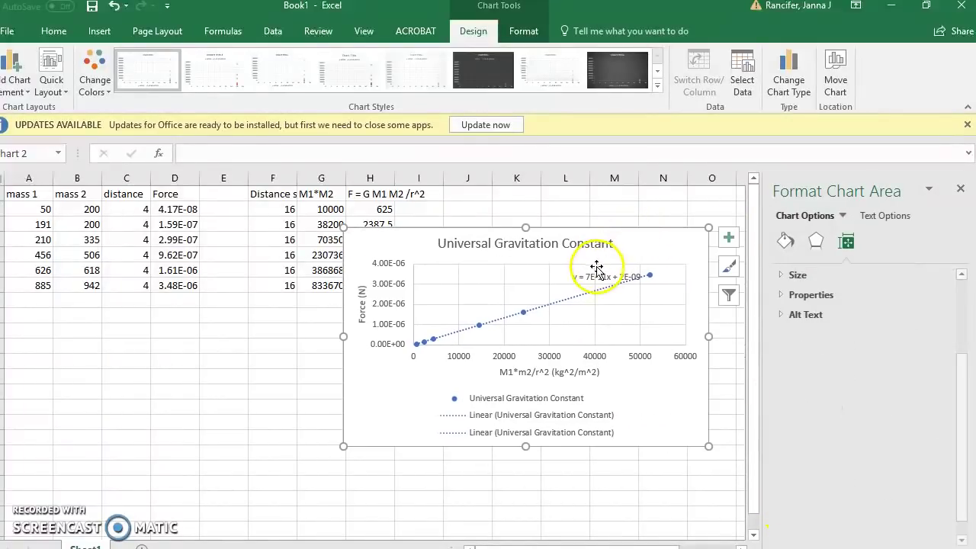
left_click(593, 277)
left_click_drag(586, 278, 641, 276)
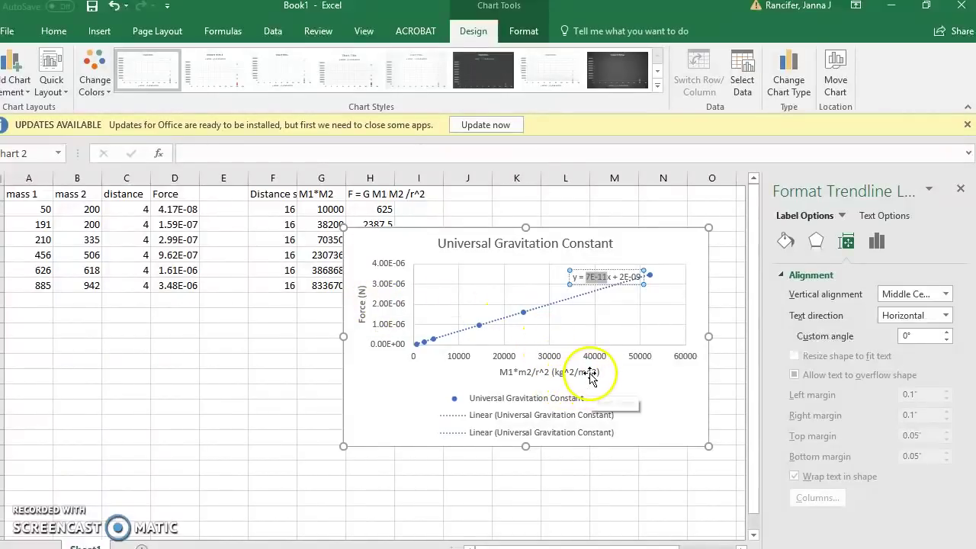
- Leave the trendline equation and enter the gravitation constant's units, Nm^2/kg^2, in cell F11
left_click(662, 250)
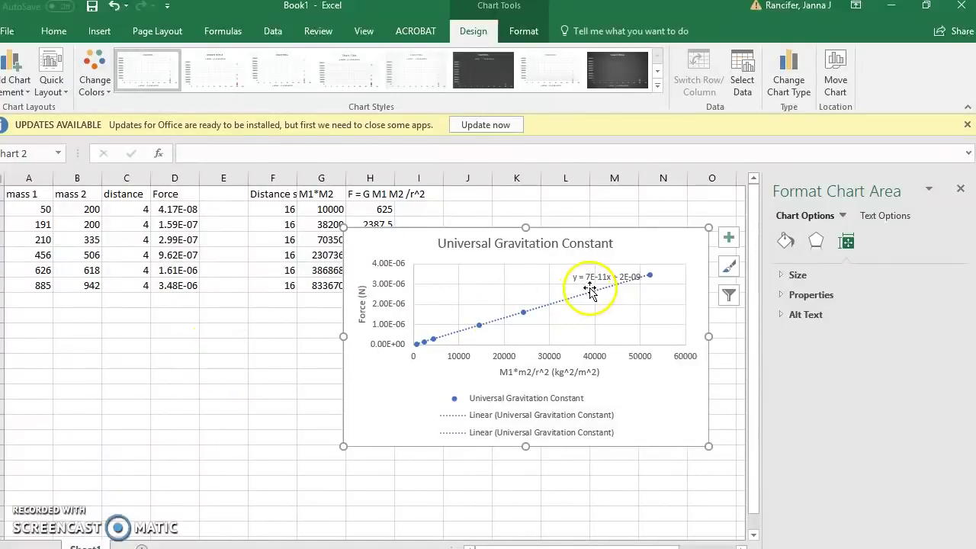
left_click(278, 348)
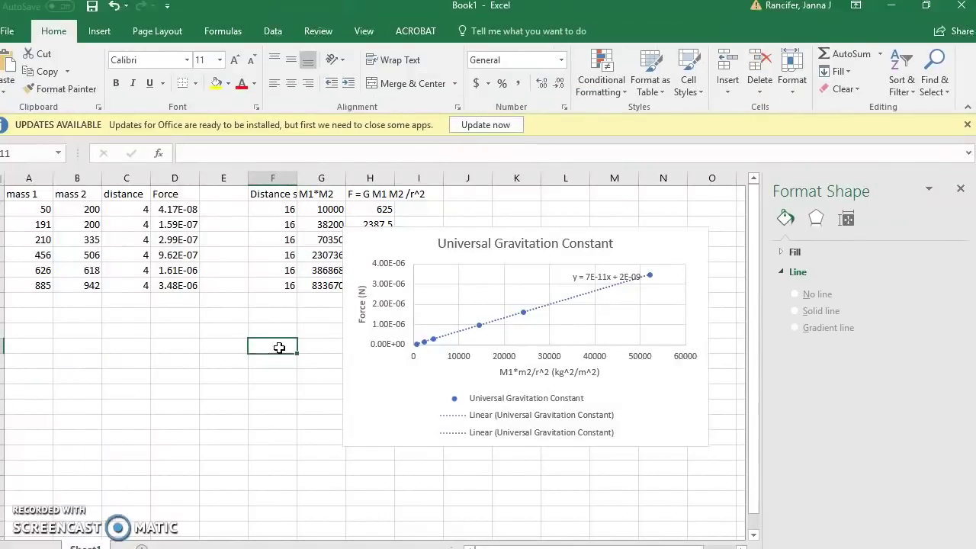
type("Nm^2")
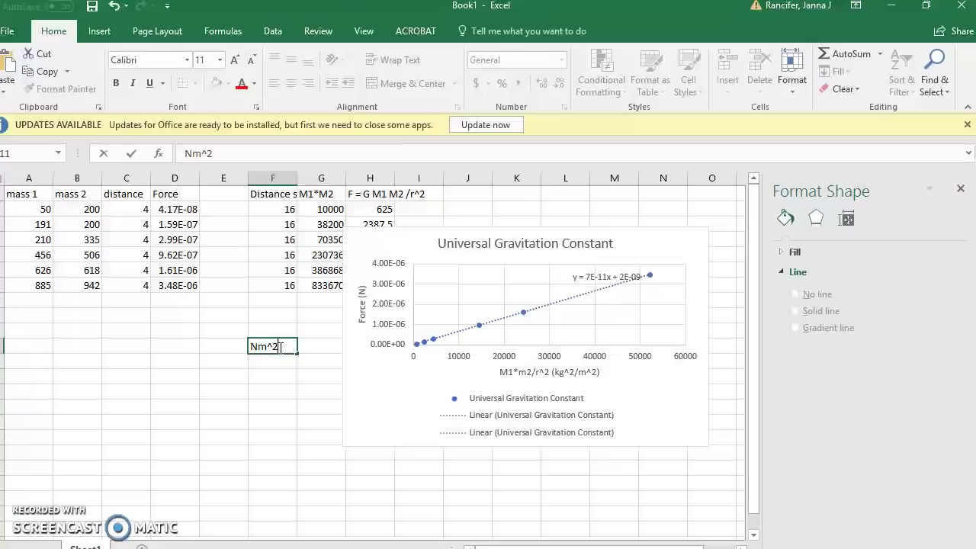
type("kg^2")
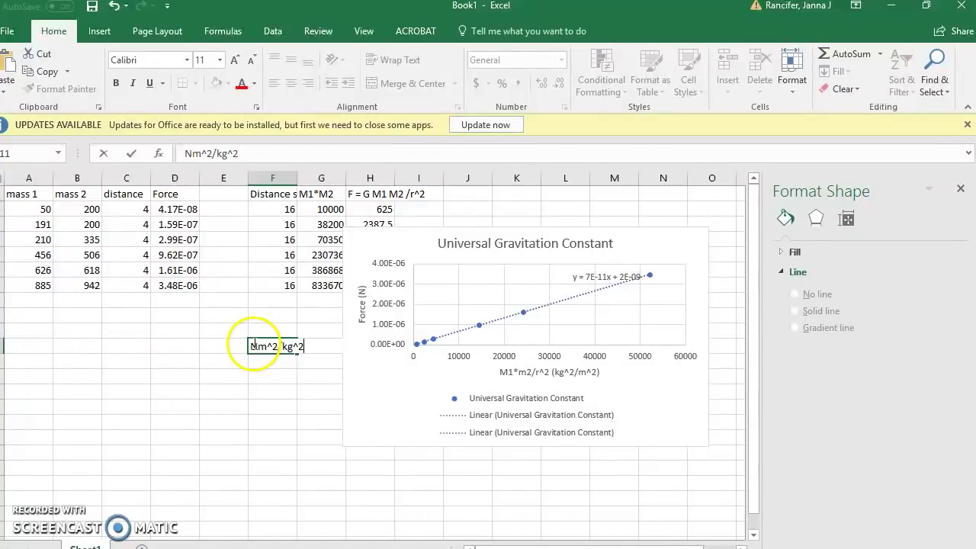
left_click_drag(249, 347, 305, 348)
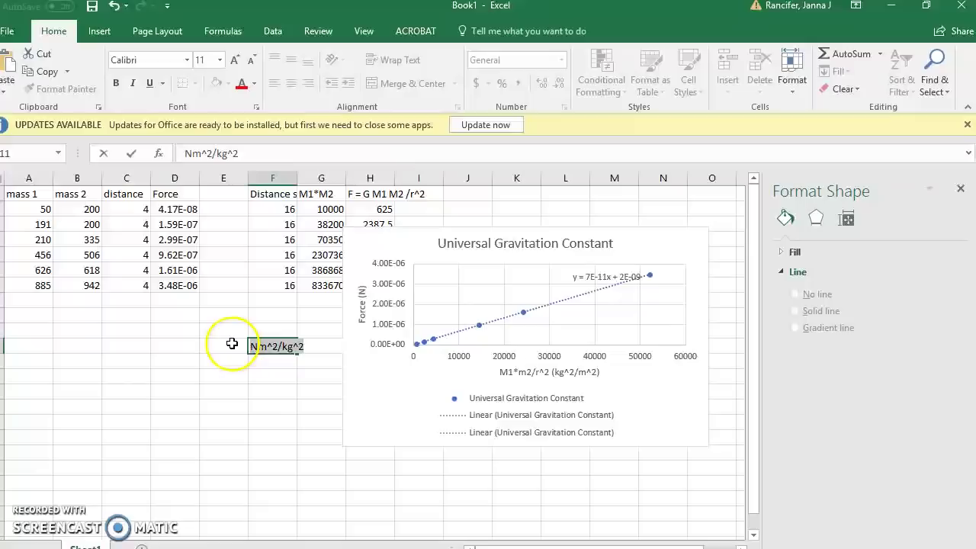
left_click(250, 349)
key("Return")
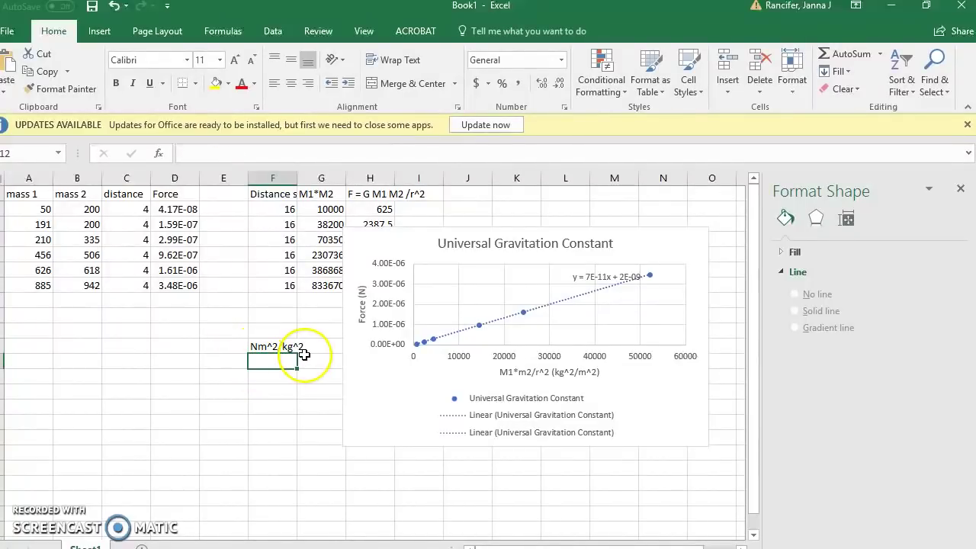
- Enter the newton's base units, kgm/s^2, in cell F12 directly below the constant's units
type("kgm")
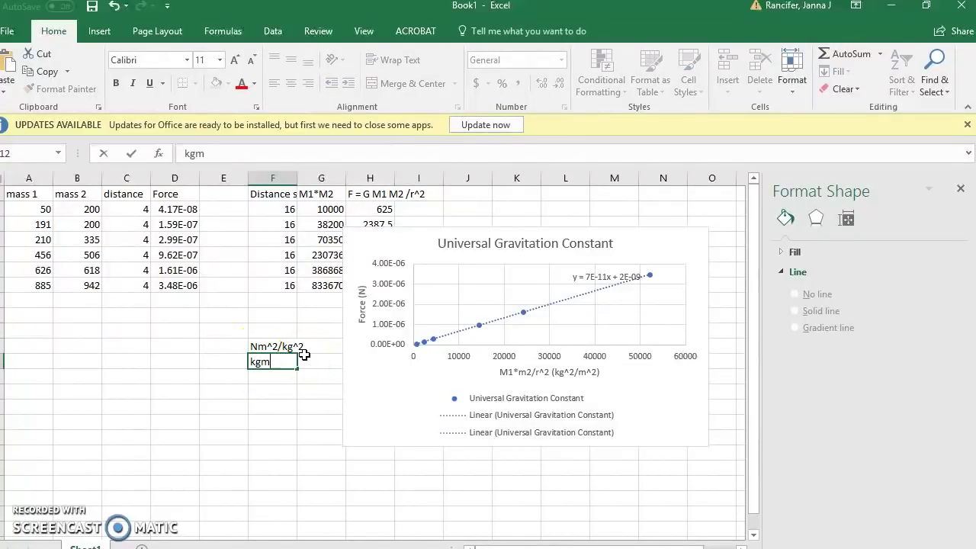
type("/s^2")
left_click(273, 406)
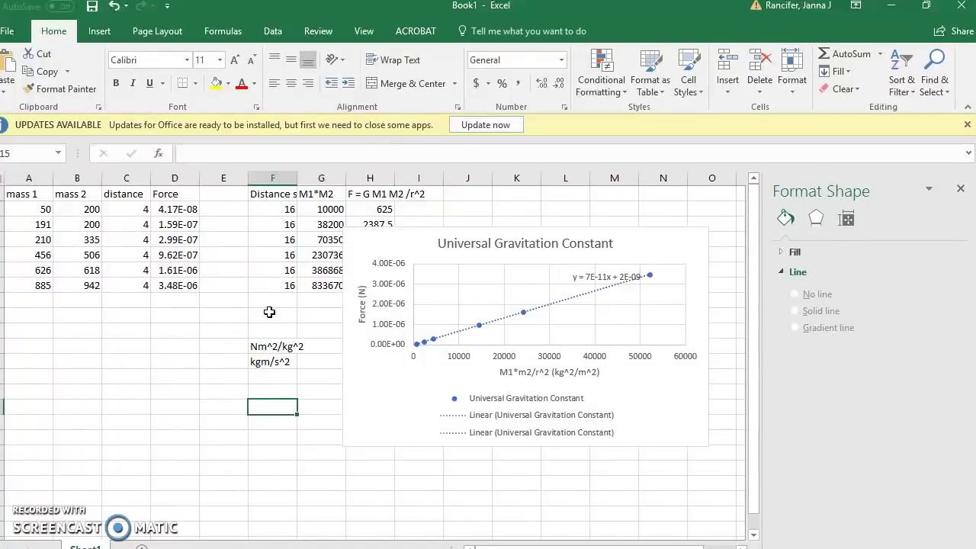
left_click(425, 246)
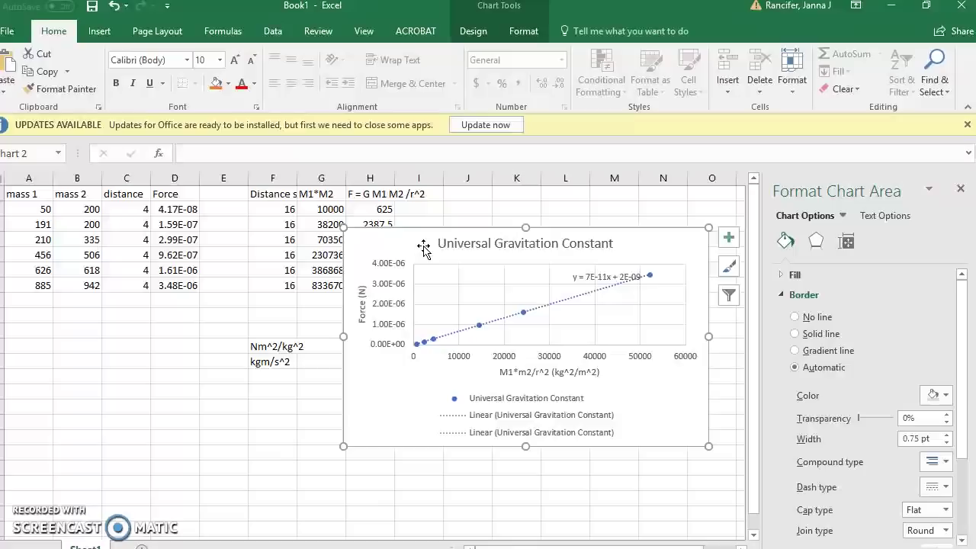
left_click(127, 429)
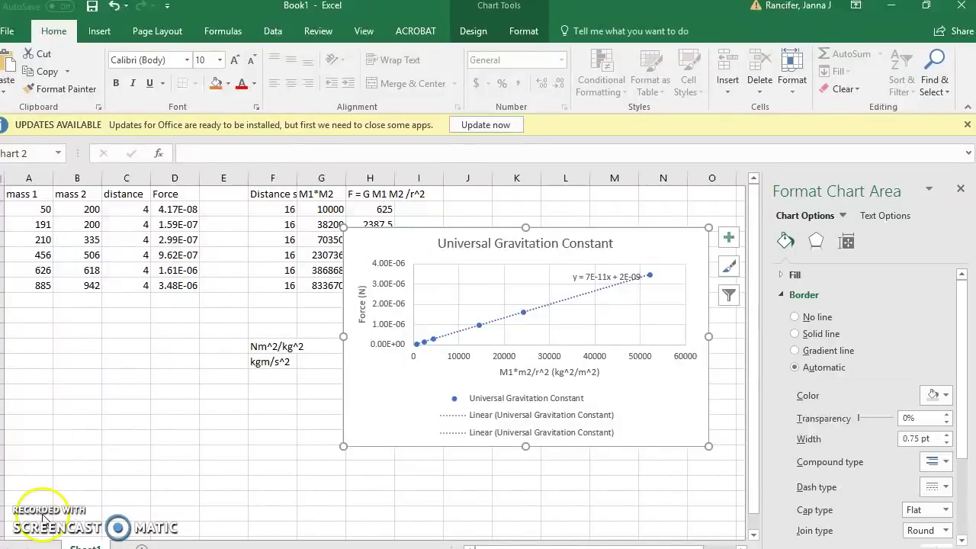